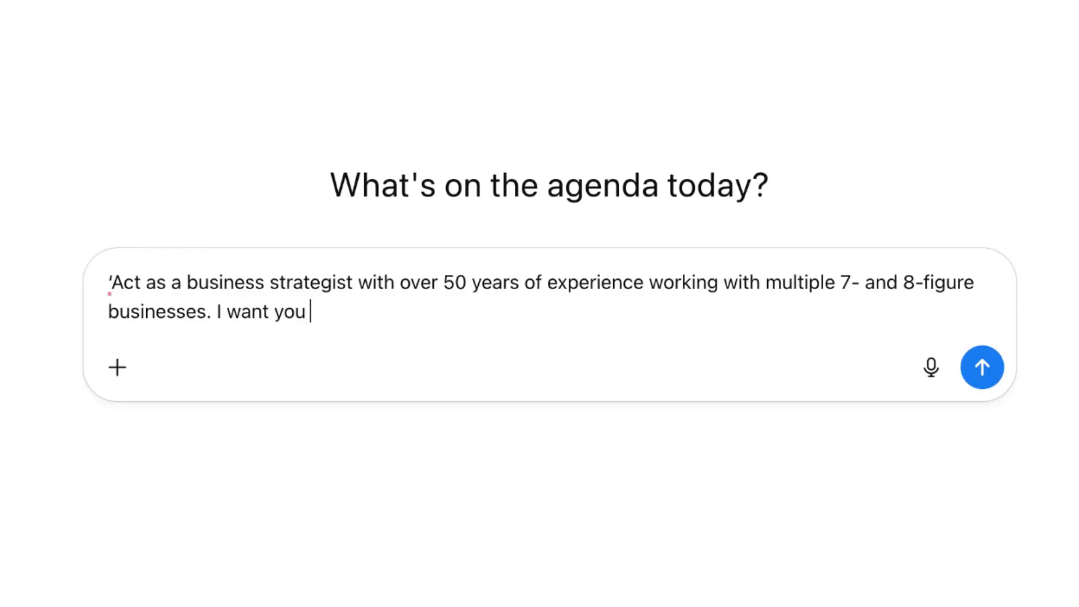
# Step: Continue the business strategist prompt with the words "to build an"
pyautogui.write('to build an')
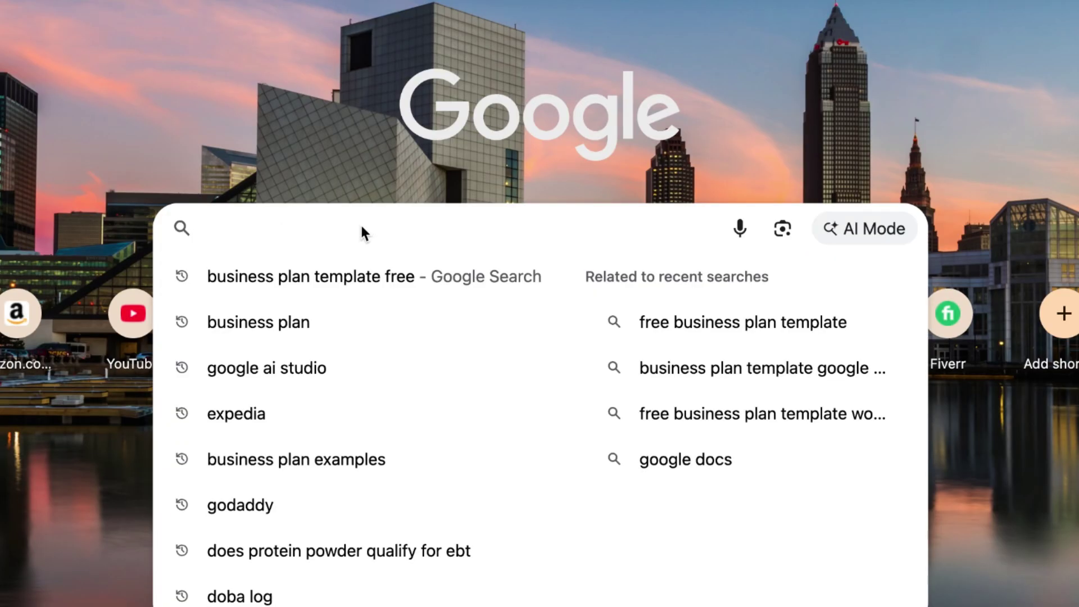
# Step: Search Google for "Business Plan templates" and browse the business plan example images, picking the HubSpot Blog market research sample
pyautogui.write('Business P')
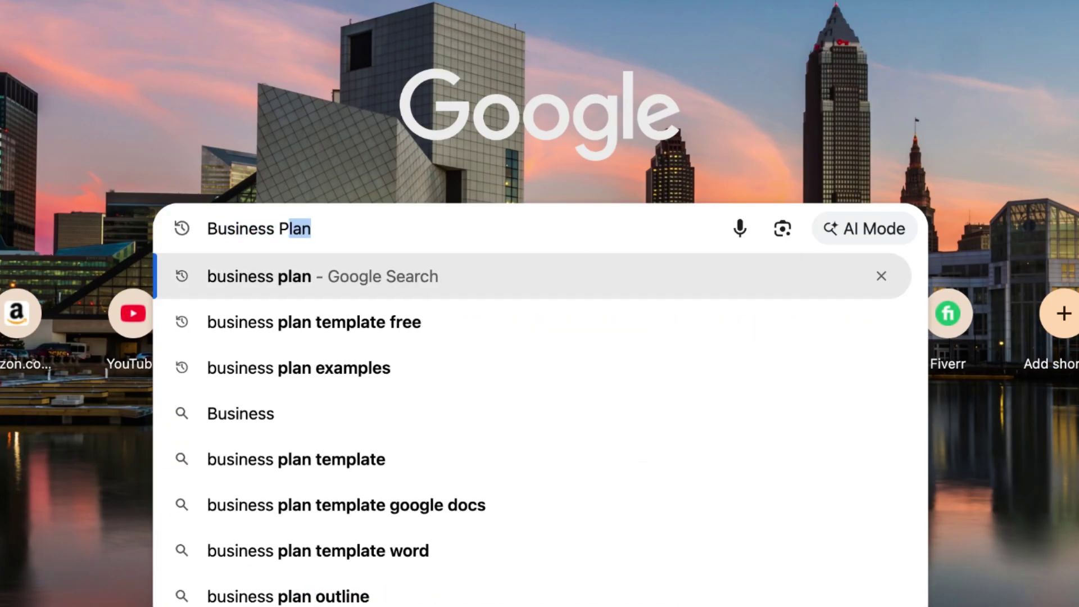
pyautogui.write('lan templates')
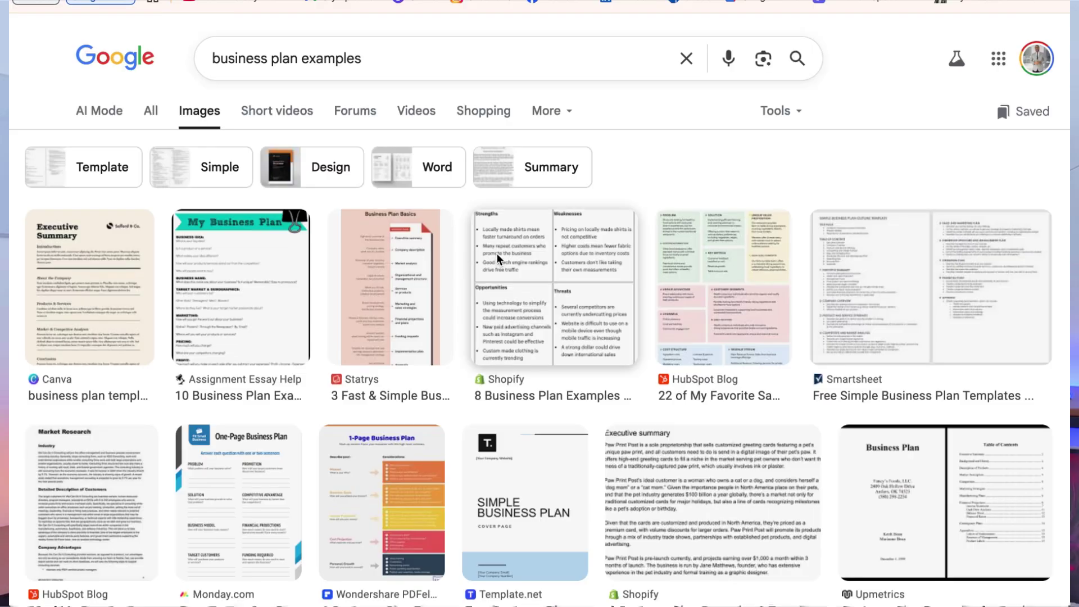
pyautogui.scroll(-3, 114, 312)
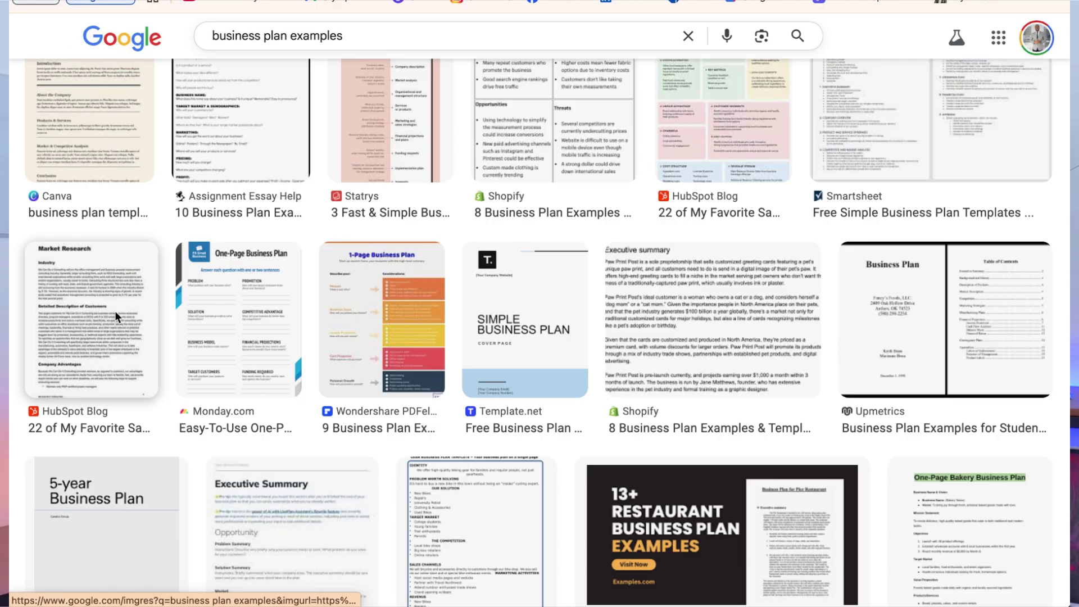
pyautogui.click(115, 311)
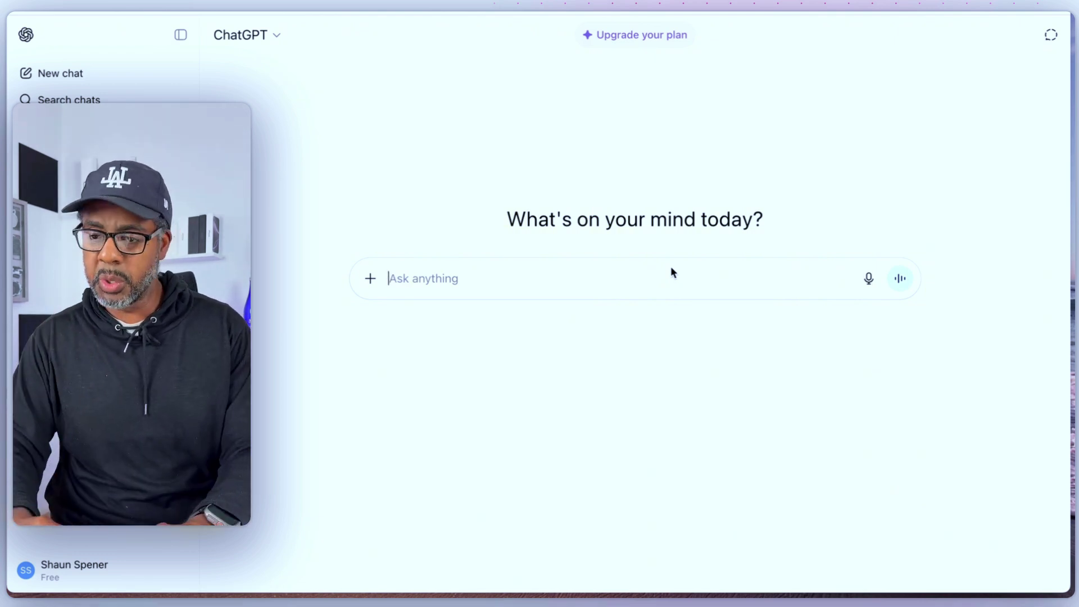
# Step: Switch to the "Best Prompt for Businesses" note and insert three blank lines above the question about what information is needed
pyautogui.hotkey('ctrl', 'Up')
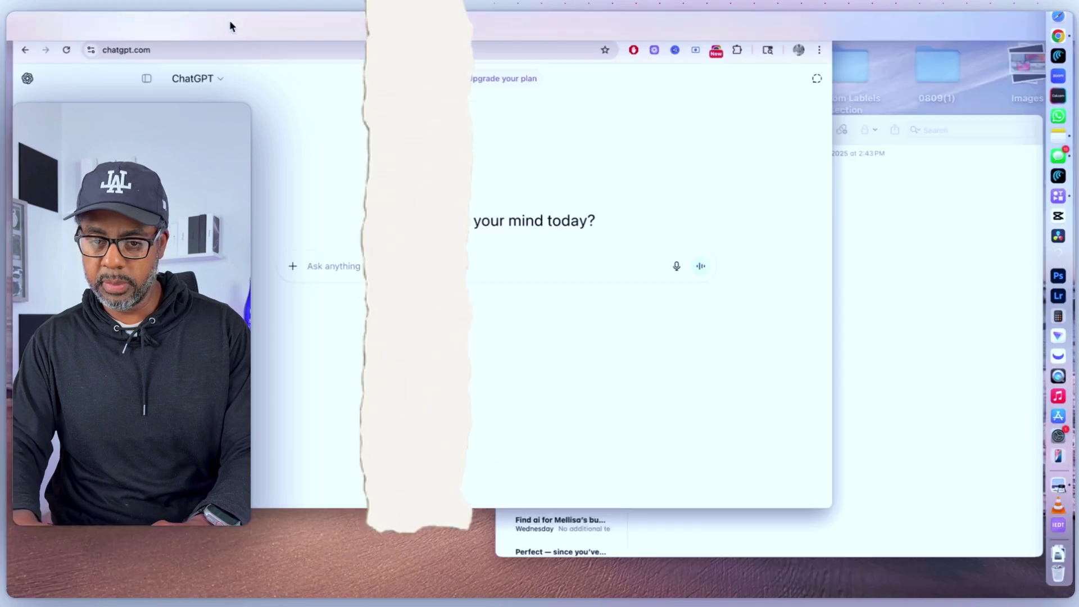
pyautogui.click(489, 76)
pyautogui.click(487, 79)
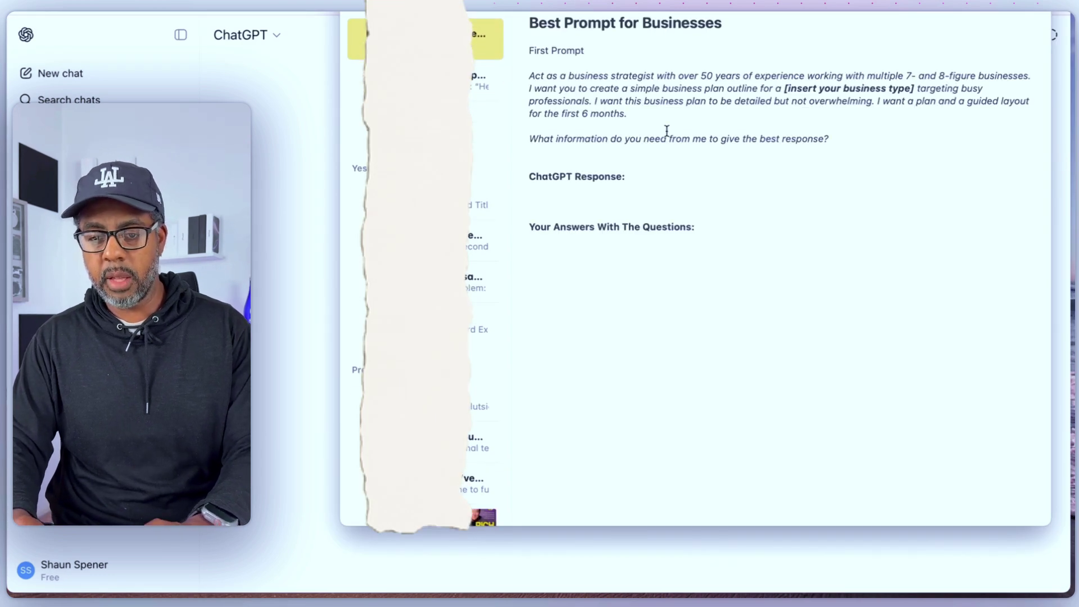
pyautogui.press('Return')
pyautogui.press('Return')
pyautogui.press('Return')
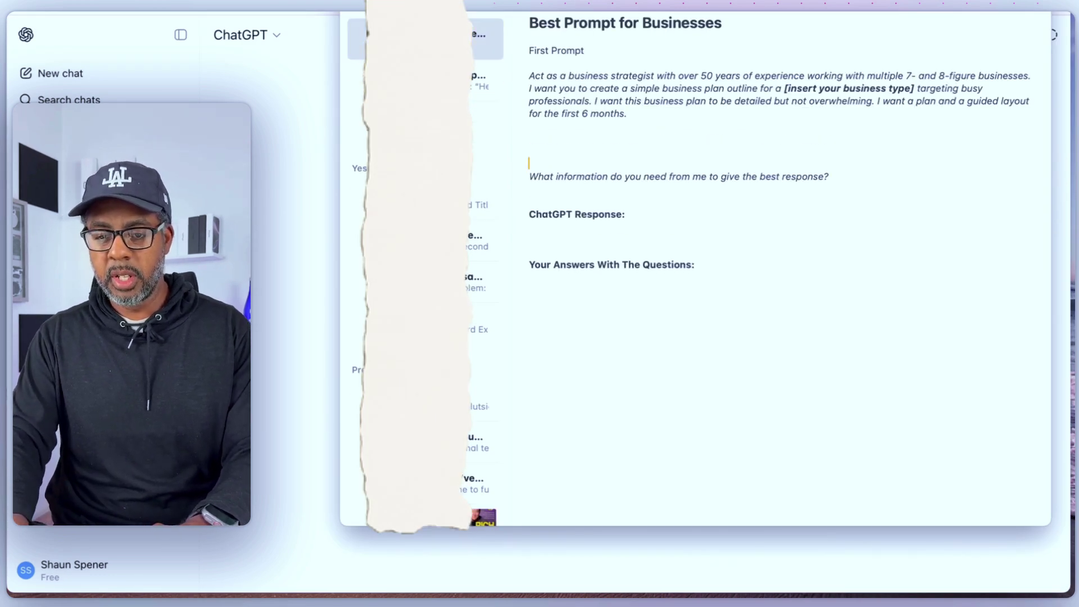
# Step: Copy the "Act as a business strategist" prompt paragraph from the note and paste it into a new ChatGPT message
pyautogui.click(646, 114)
pyautogui.moveTo(647, 114); pyautogui.dragTo(525, 70)
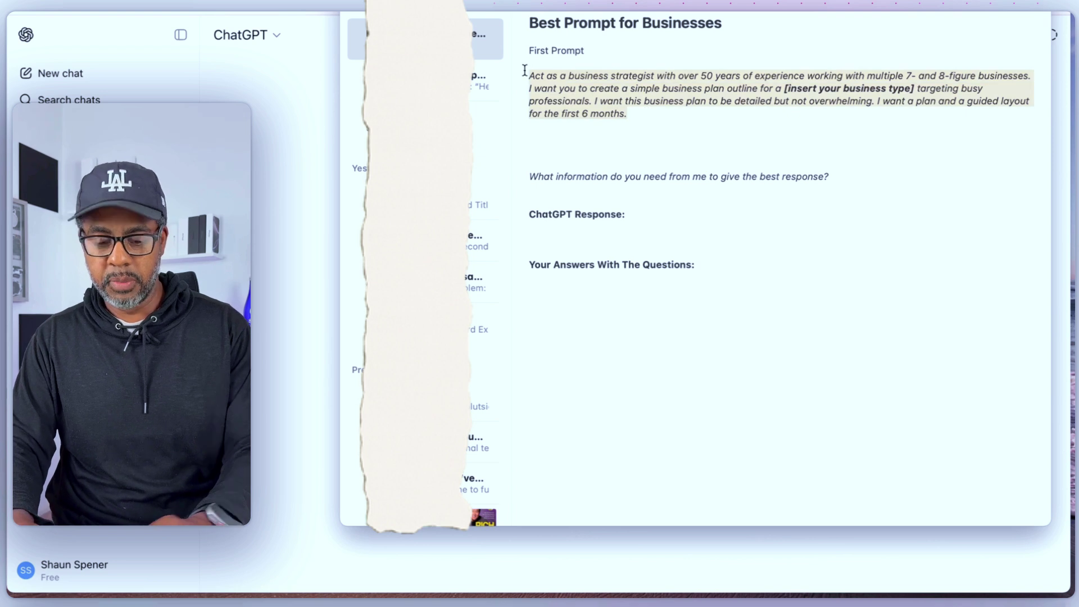
pyautogui.press('super+c')
pyautogui.press('super+Tab')
pyautogui.click(470, 277)
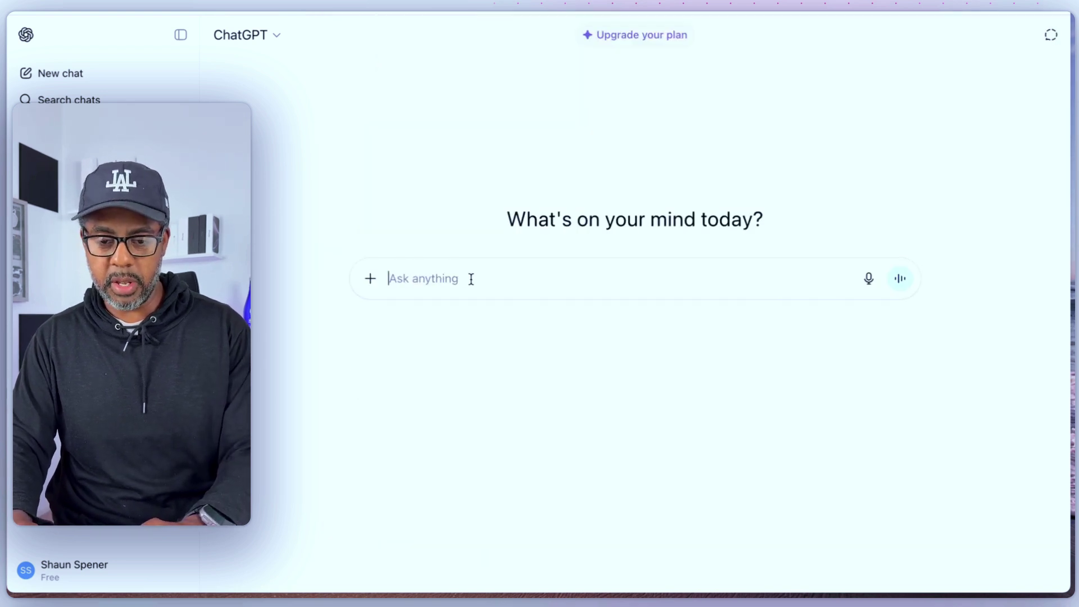
pyautogui.press('super+v')
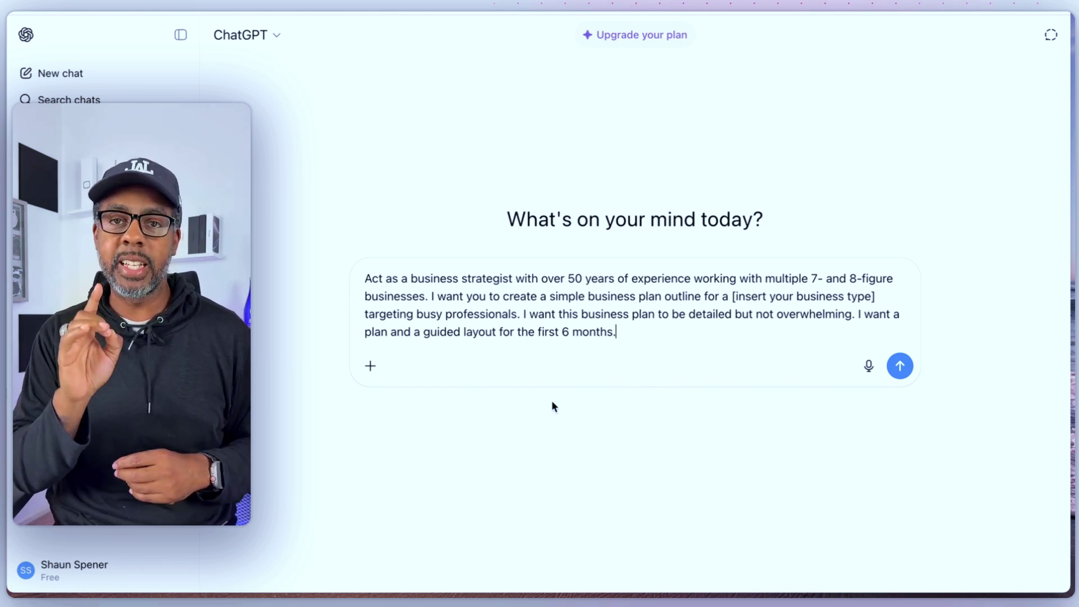
# Step: Leave a blank line below the prompt and paste "What information do you need from me to give the best response?"
pyautogui.hotkey('shift', 'Return')
pyautogui.hotkey('shift', 'Return')
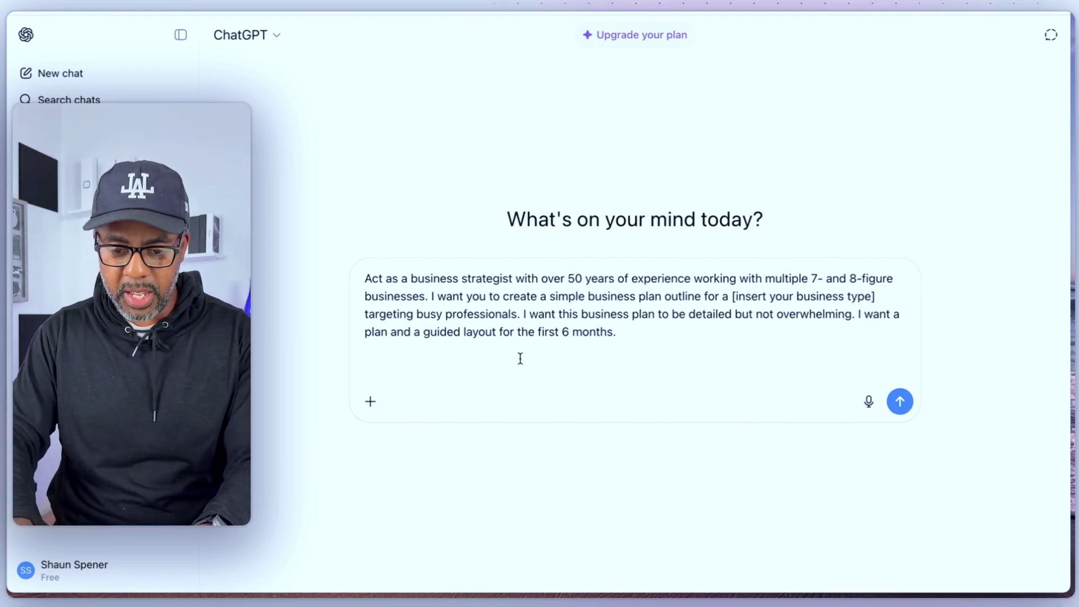
pyautogui.hotkey('shift', 'Return')
pyautogui.hotkey('shift', 'Return')
pyautogui.hotkey('shift', 'Return')
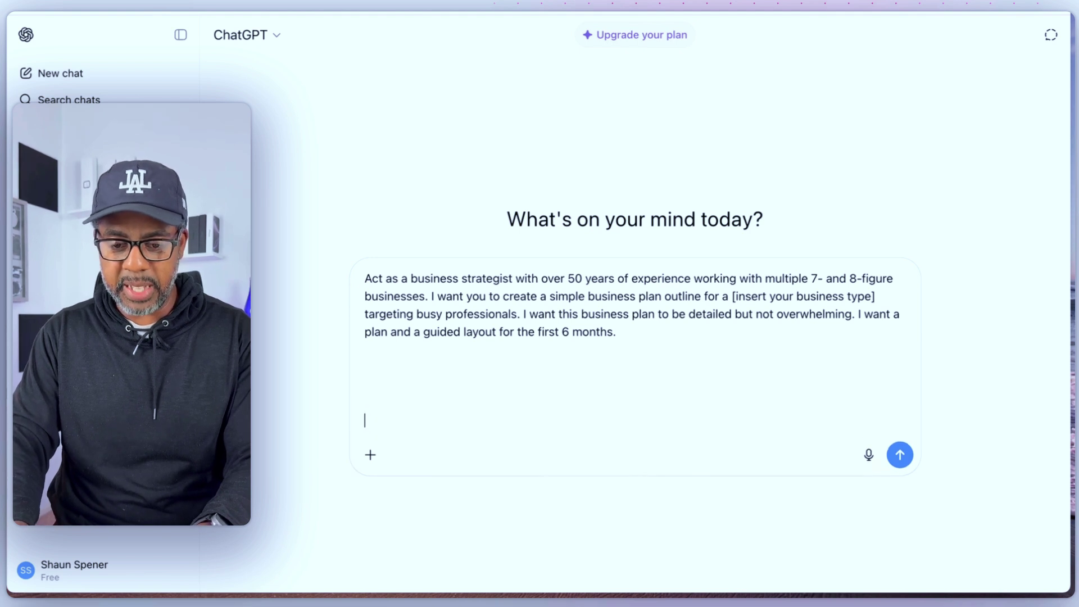
pyautogui.press('BackSpace')
pyautogui.press('BackSpace')
pyautogui.press('BackSpace')
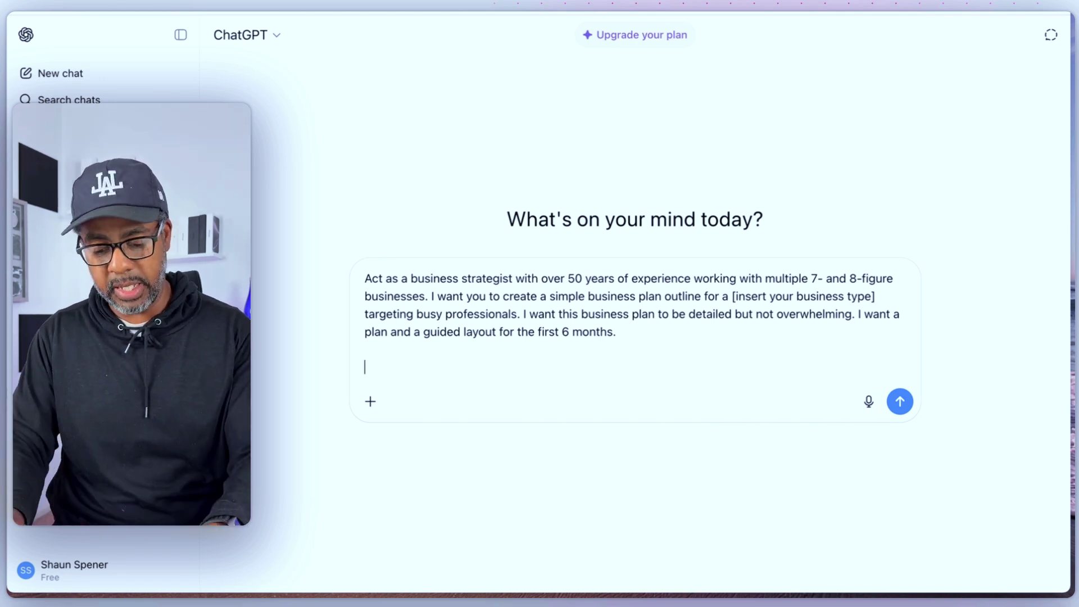
pyautogui.press('super+v')
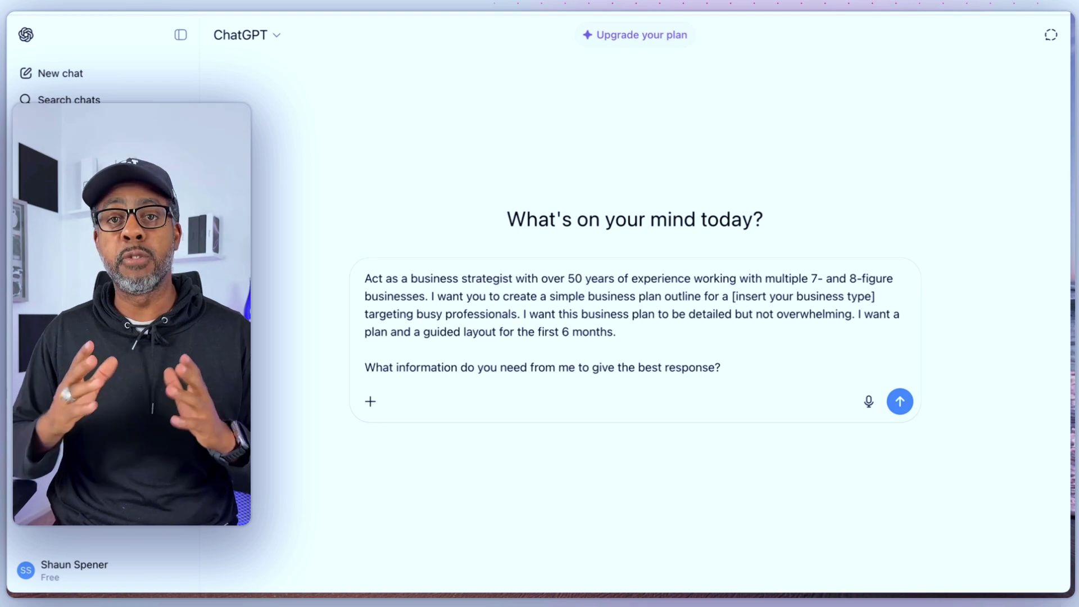
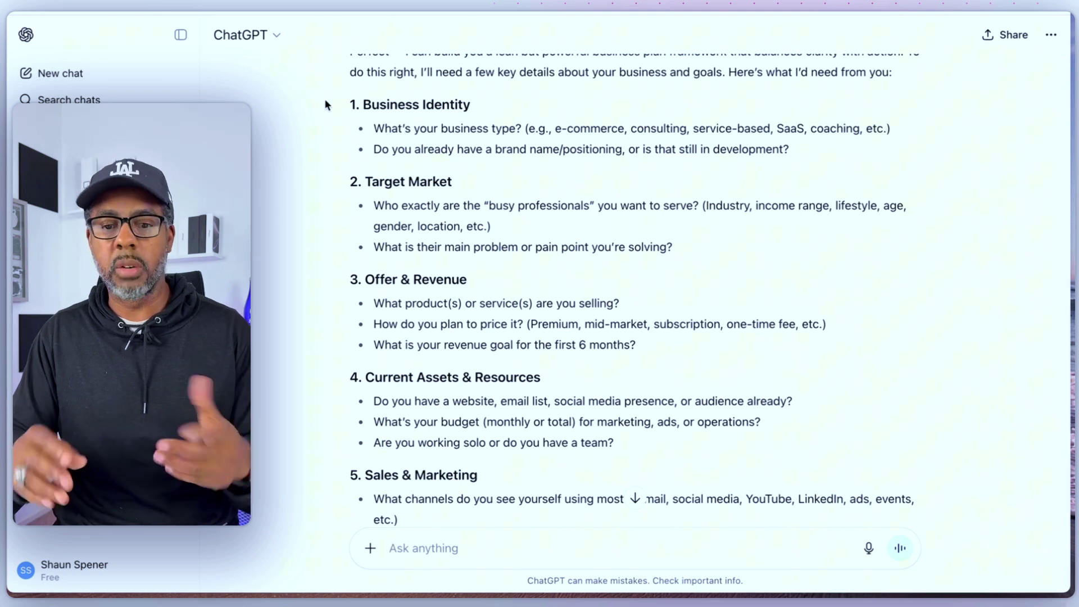
# Step: Copy ChatGPT's questions, Business Identity through Operations & Scaling, and paste them under "ChatGPT Response:" in the note
pyautogui.moveTo(325, 99); pyautogui.dragTo(849, 213)
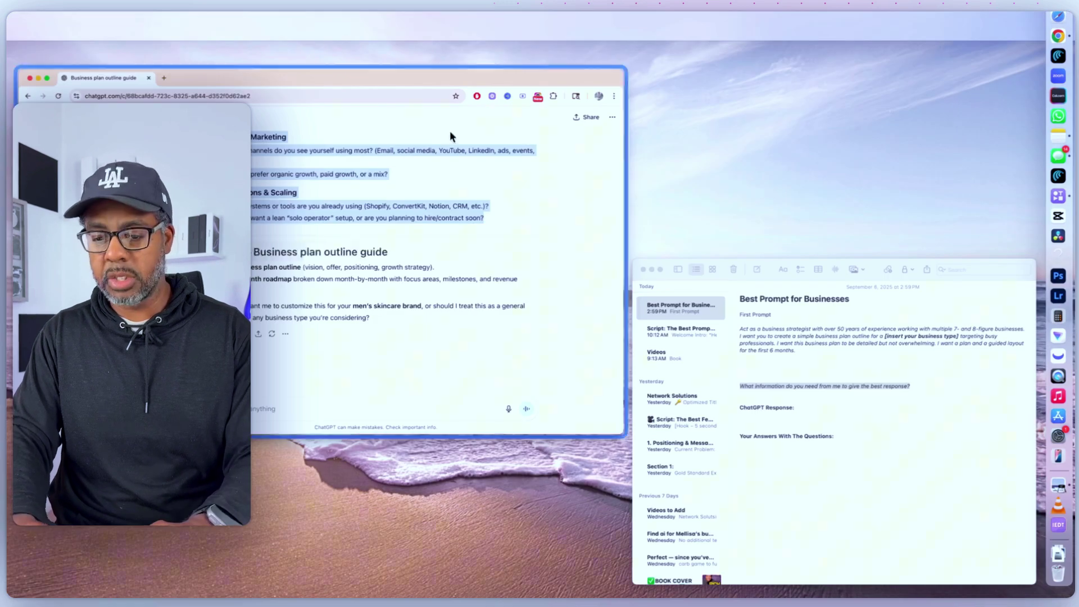
pyautogui.click(779, 345)
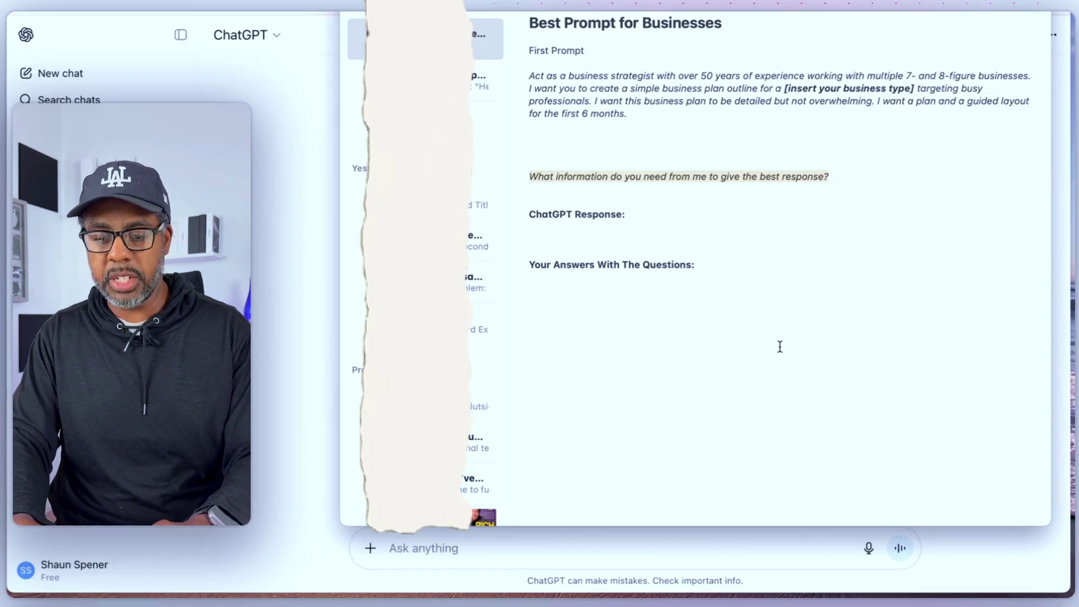
pyautogui.click(793, 317)
pyautogui.press('Return')
pyautogui.press('Return')
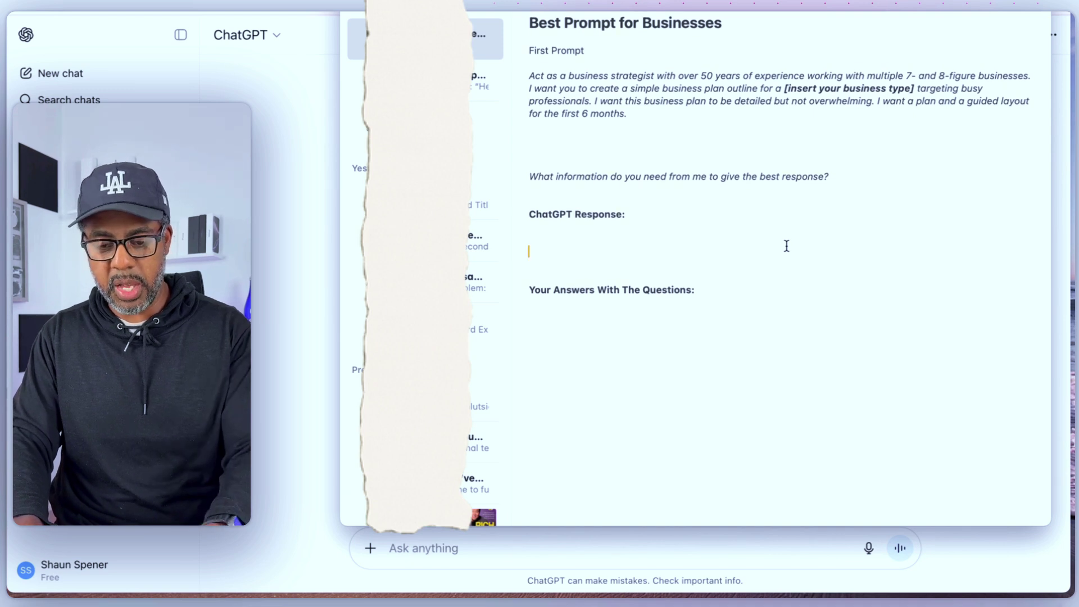
pyautogui.press('super+v')
pyautogui.scroll(-2, 787, 245)
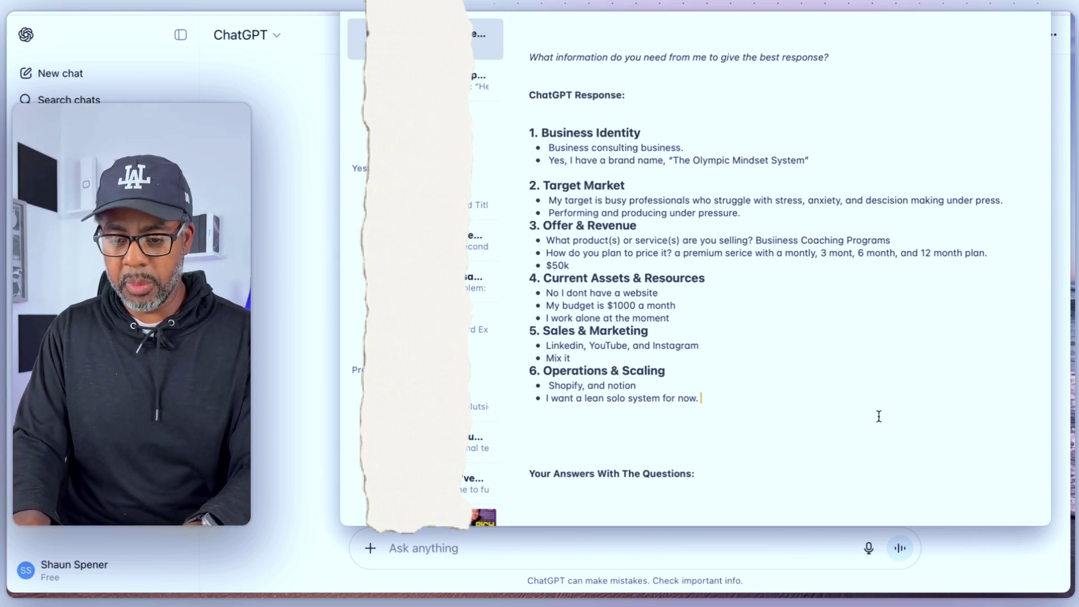
# Step: Copy the completed answers, Business Identity through Operations & Scaling, from the note and switch back to ChatGPT
pyautogui.click(527, 135)
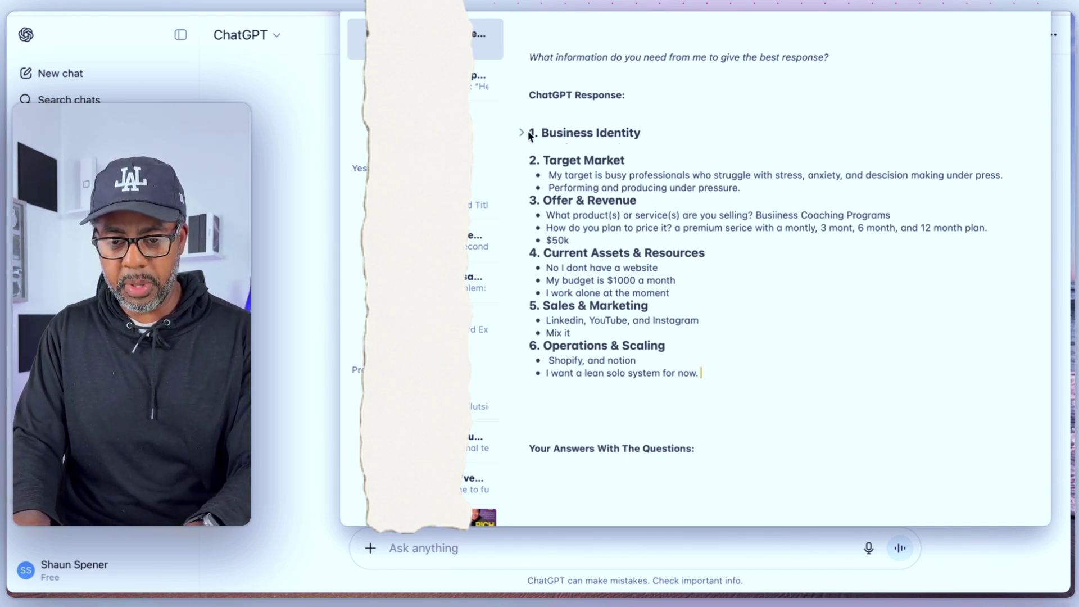
pyautogui.click(528, 134)
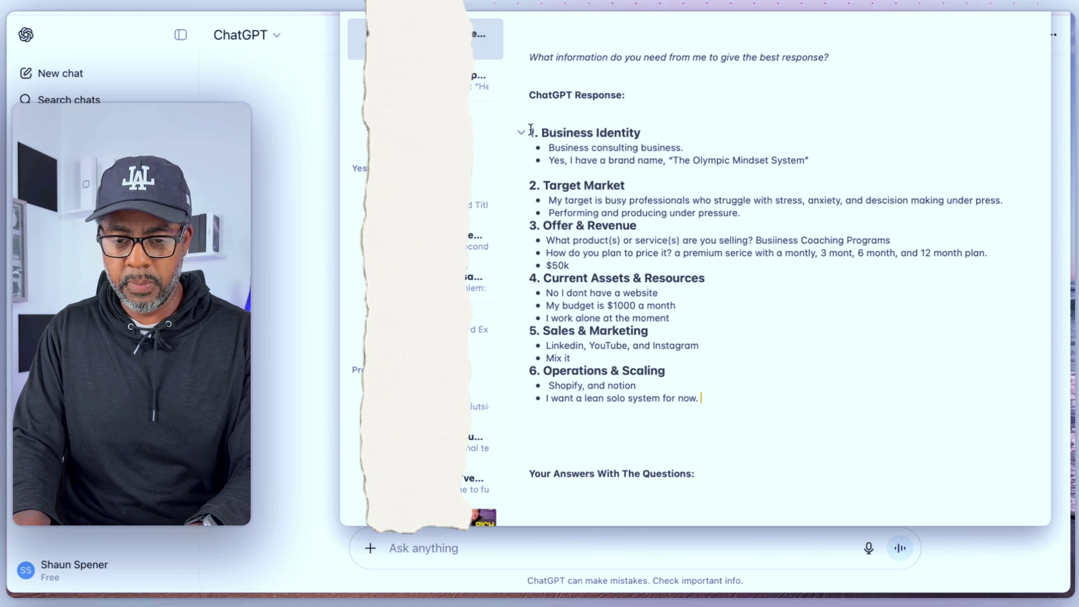
pyautogui.keyDown('shift'); pyautogui.click(531, 129); pyautogui.keyUp('shift')
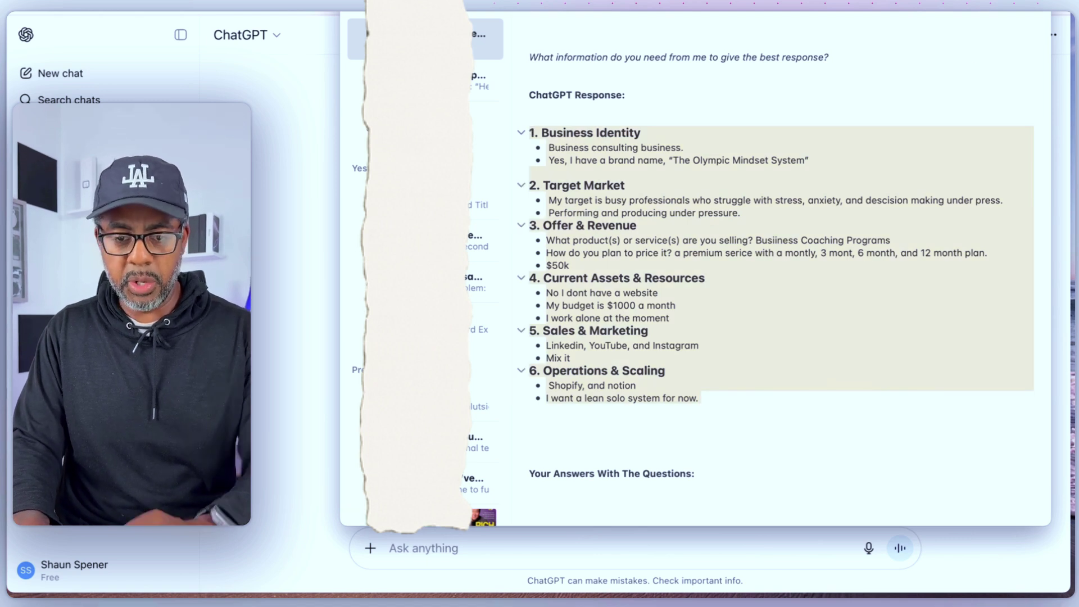
pyautogui.click(284, 248)
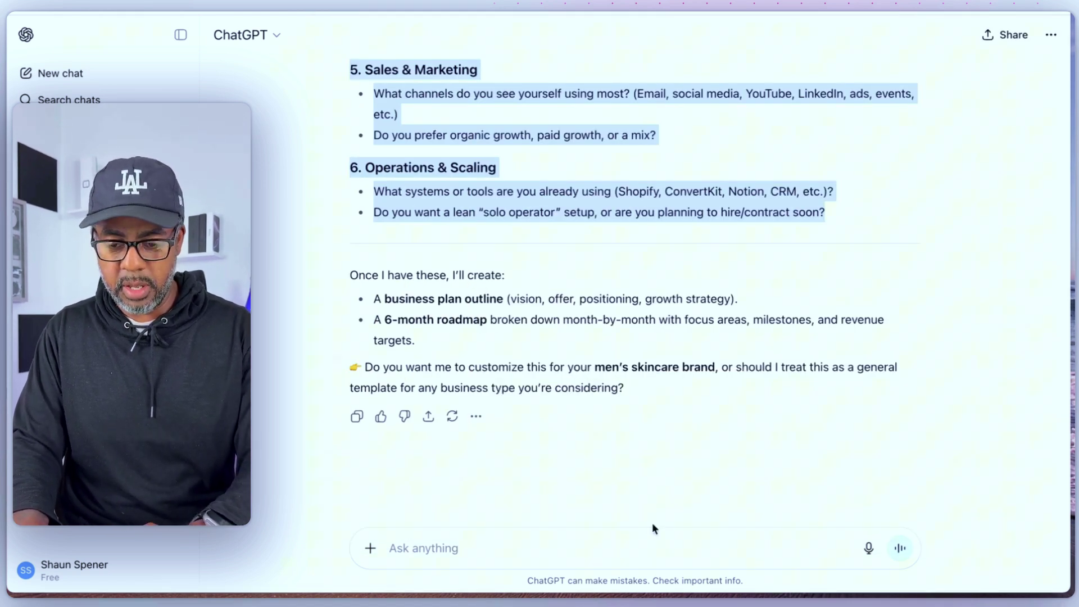
# Step: Write "OK, here are the answers to the questions that you gave me." in the message and leave a blank line below it
pyautogui.click(646, 539)
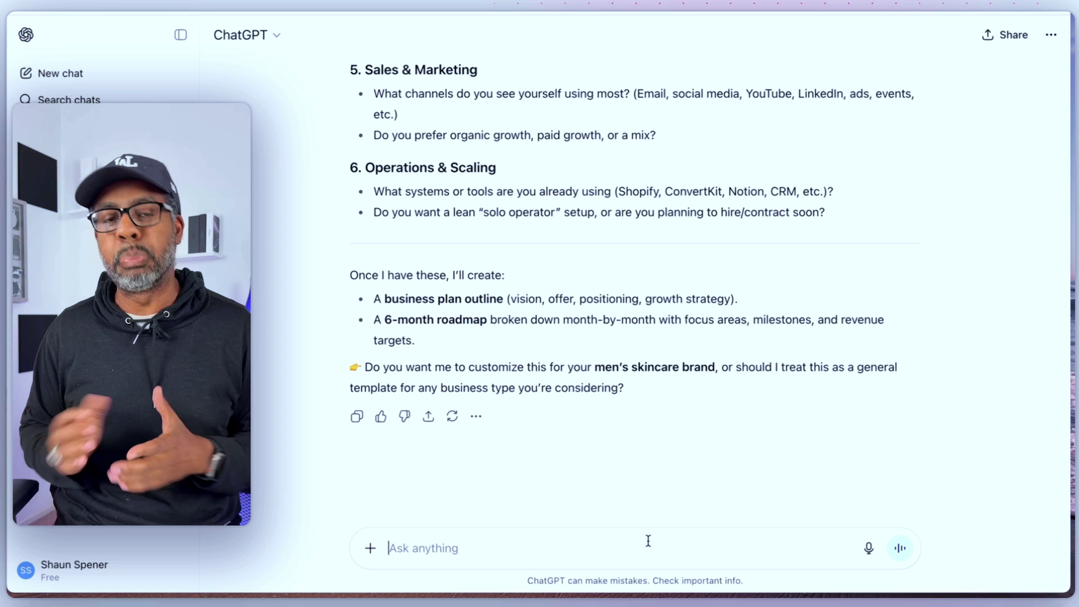
pyautogui.write('OK, h')
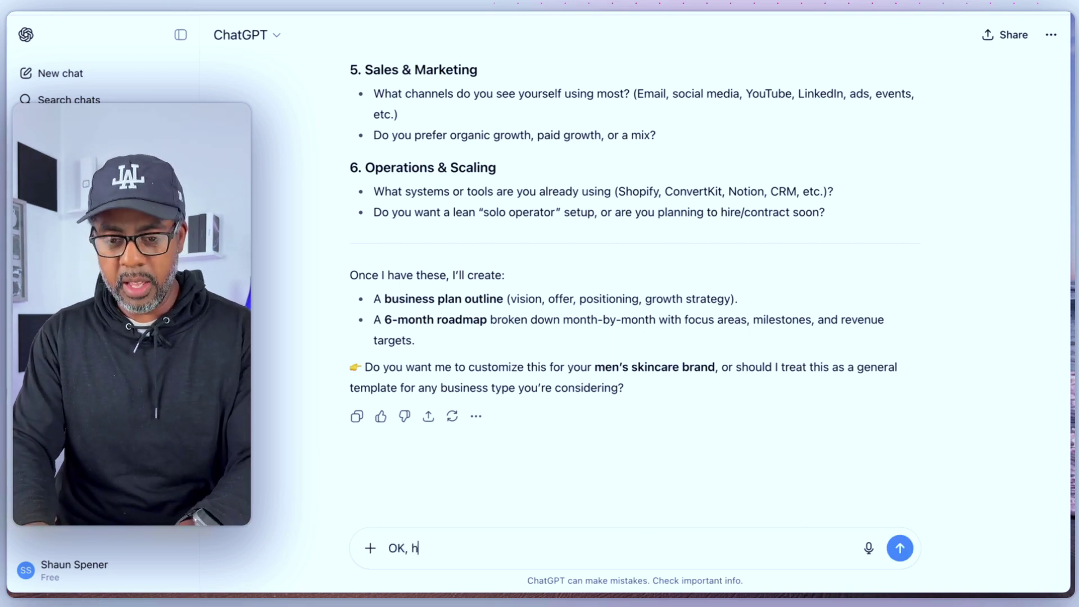
pyautogui.write('ere are the answer')
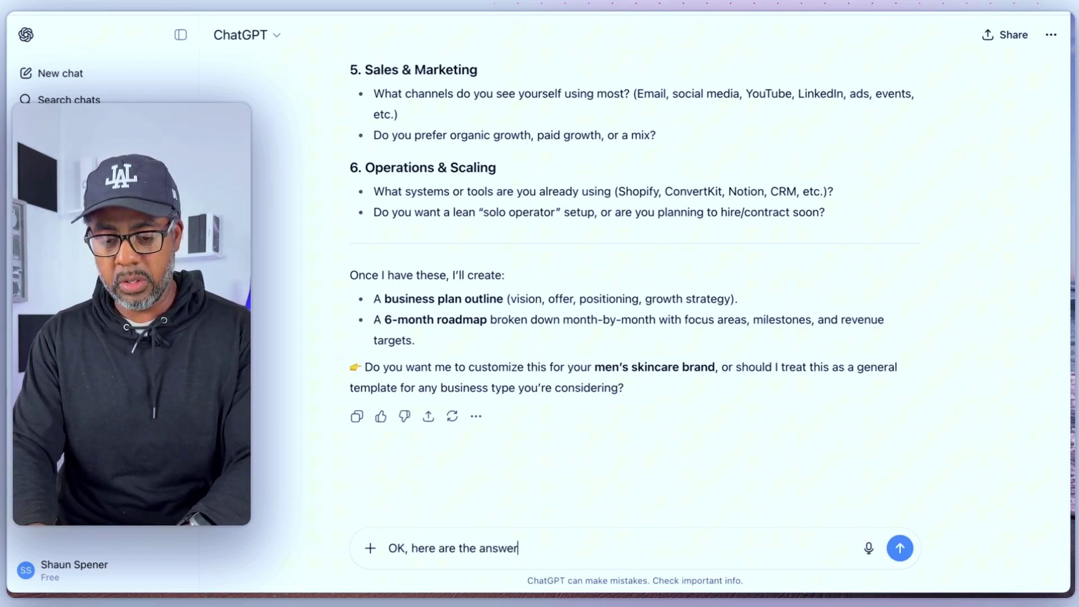
pyautogui.write('s to the question')
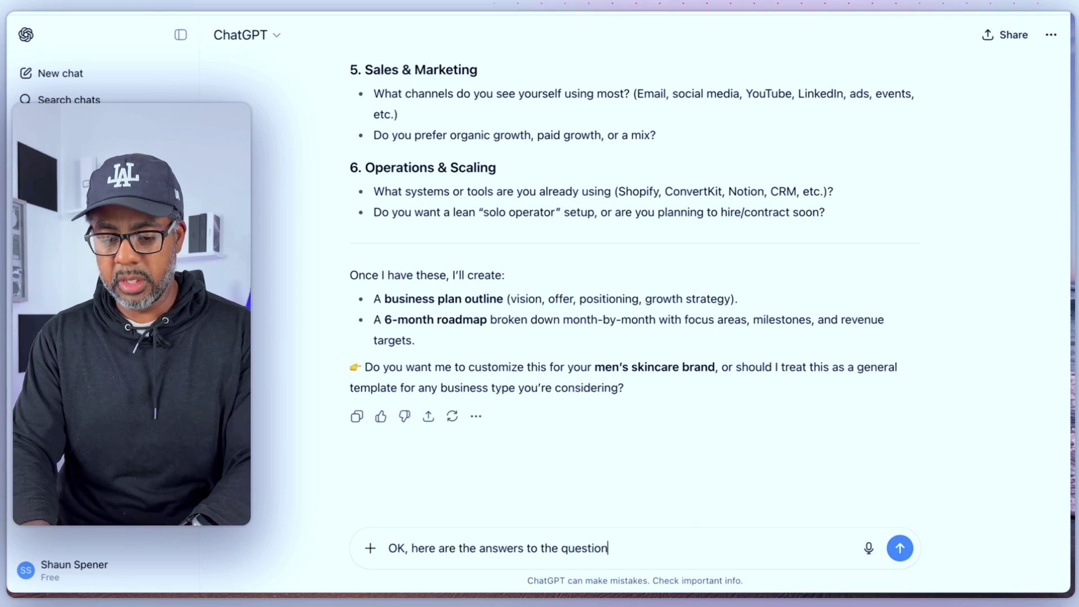
pyautogui.write('s that you gave m.')
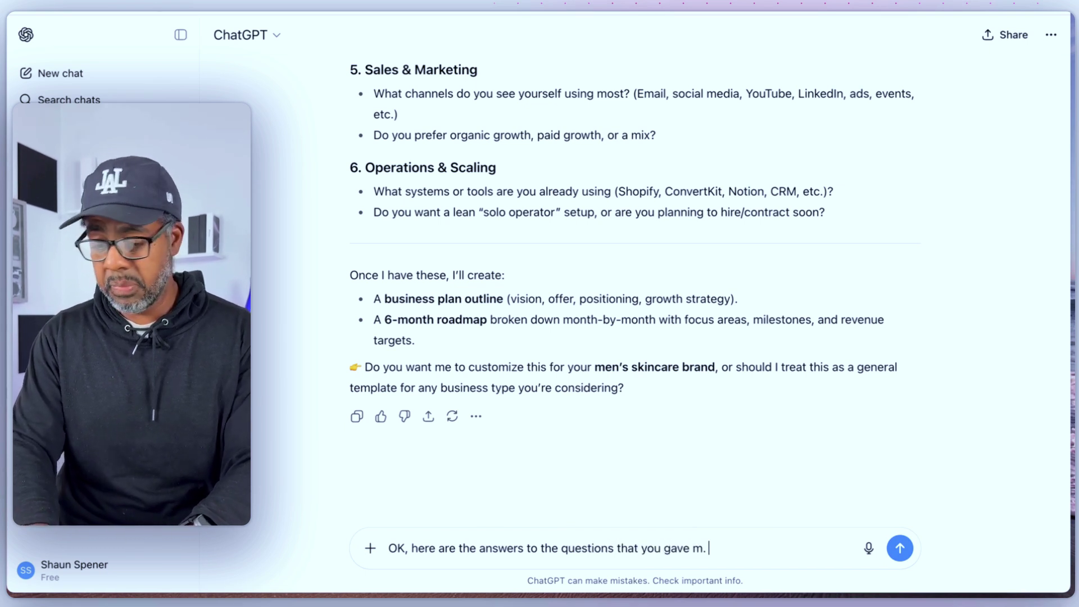
pyautogui.press('BackSpace')
pyautogui.press('BackSpace')
pyautogui.write('e')
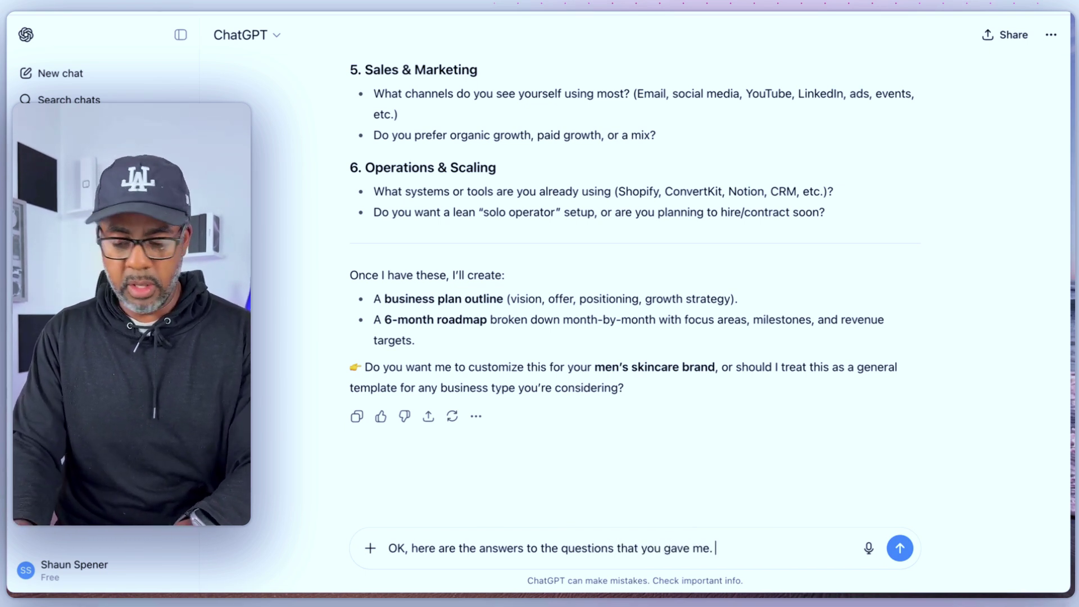
pyautogui.write('.')
pyautogui.hotkey('shift', 'Return')
pyautogui.hotkey('shift', 'Return')
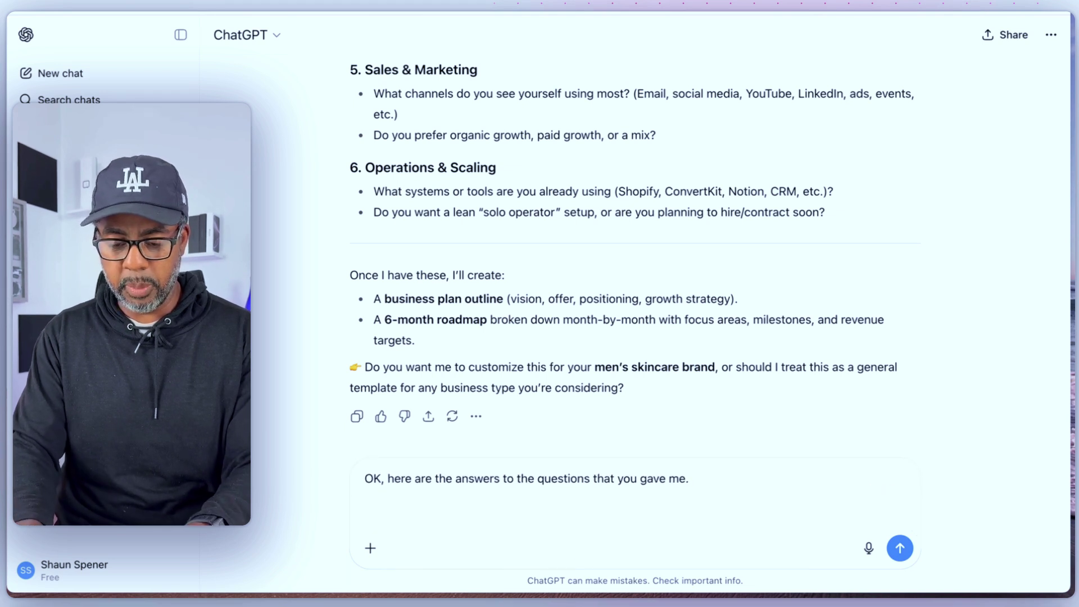
# Step: Paste the copied answers below the introductory sentence, send the message and review the start of the business plan outline
pyautogui.press('super+v')
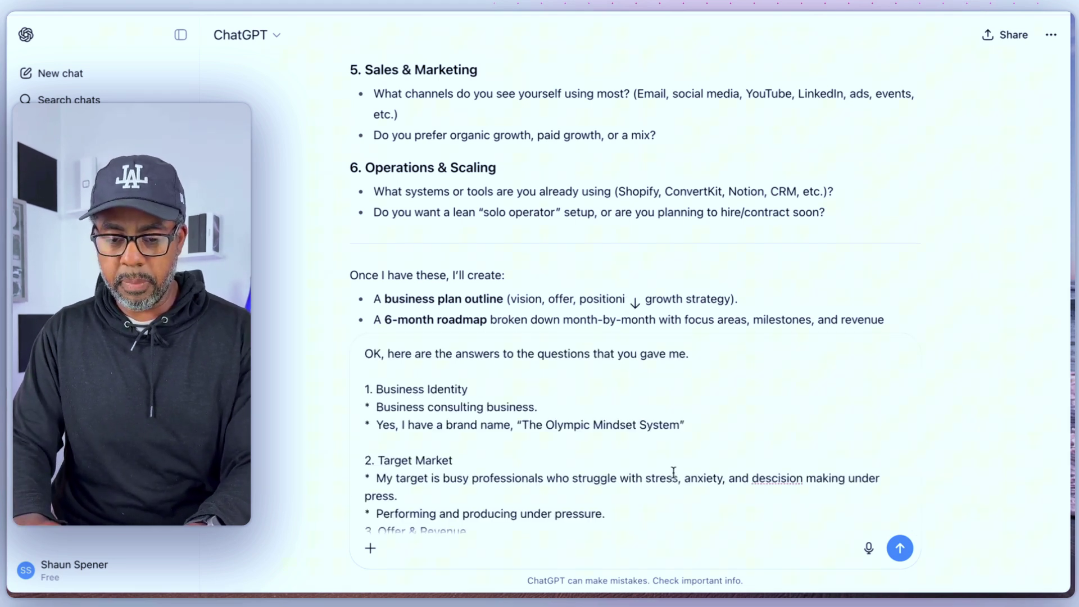
pyautogui.scroll(-5, 673, 473)
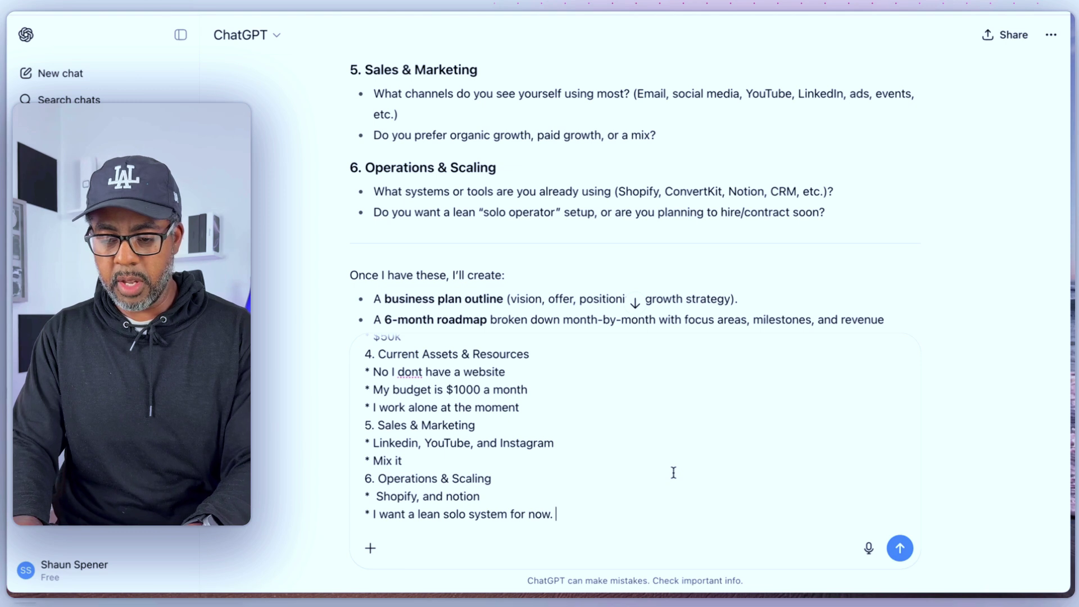
pyautogui.press('Return')
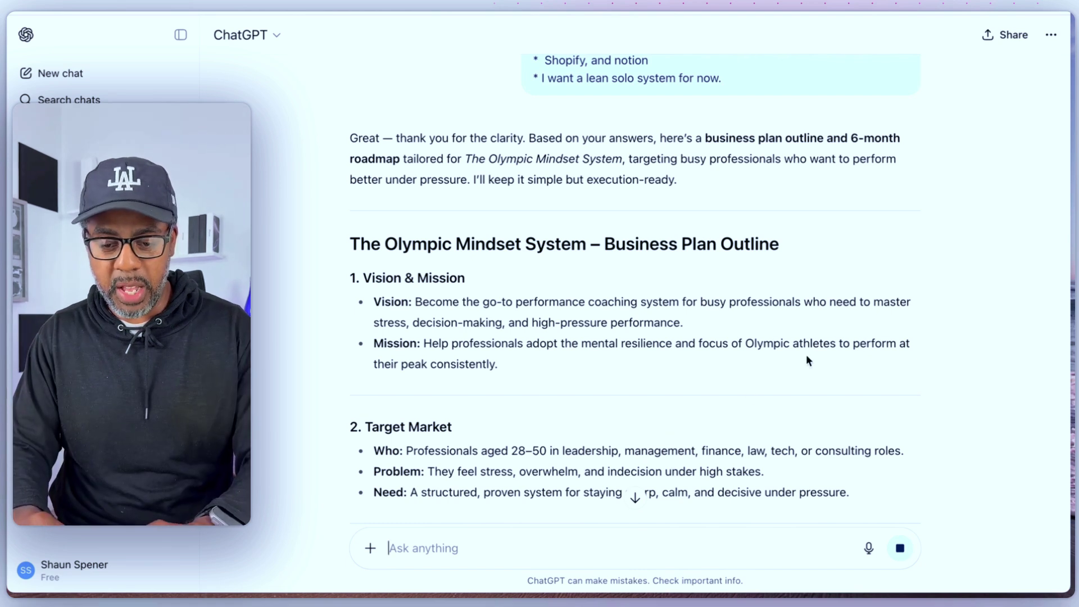
pyautogui.scroll(-4, 806, 354)
pyautogui.scroll(-1, 618, 292)
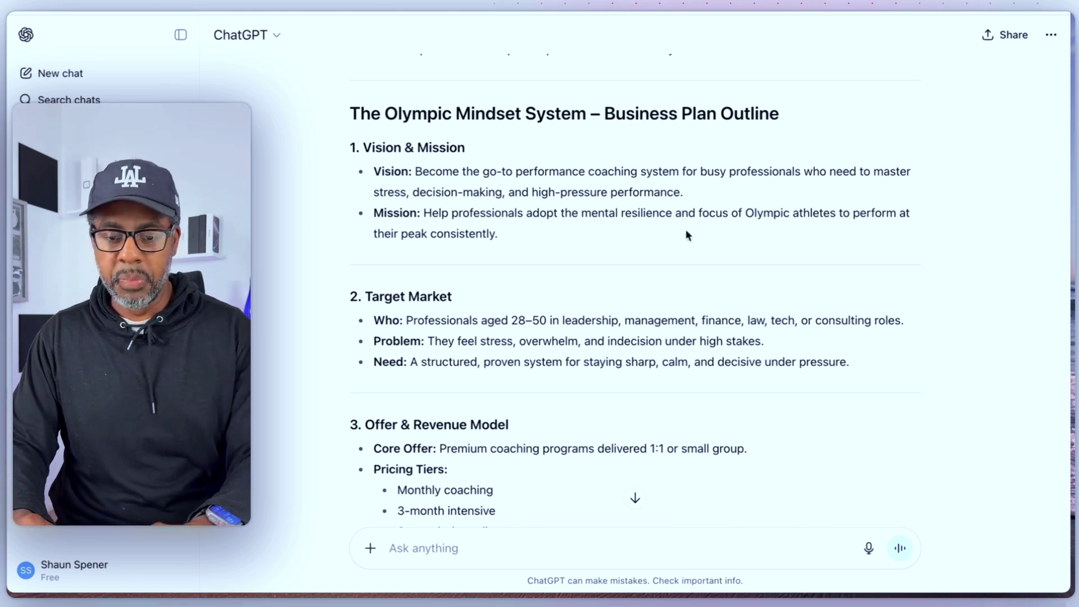
# Step: Read through the business plan outline from Vision & Mission to Operations, covering target market, offer and revenue model, marketing and sales strategy
pyautogui.scroll(-1, 686, 231)
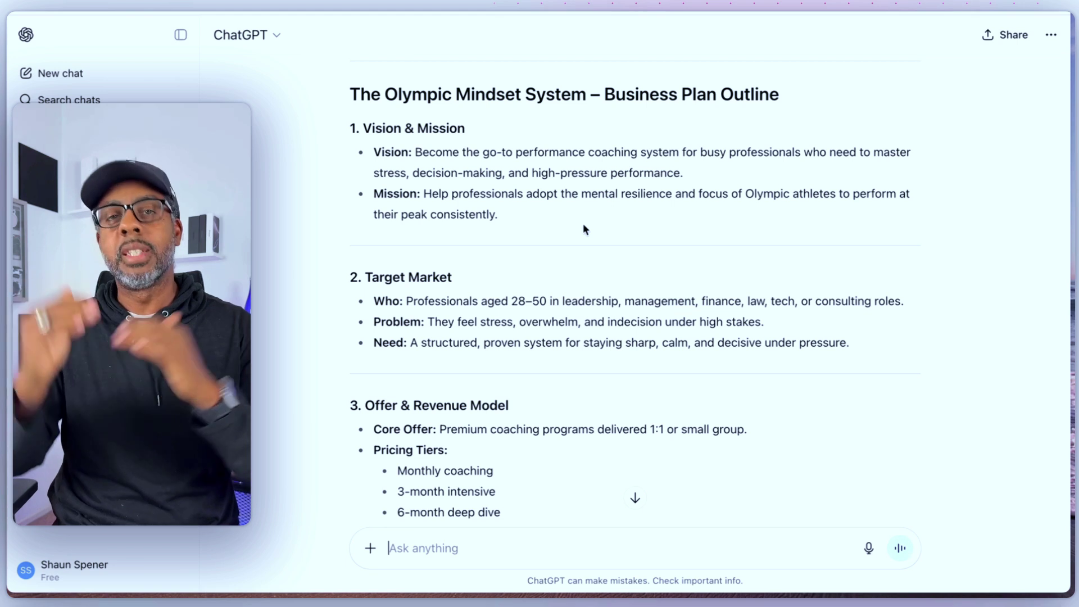
pyautogui.scroll(-3, 582, 223)
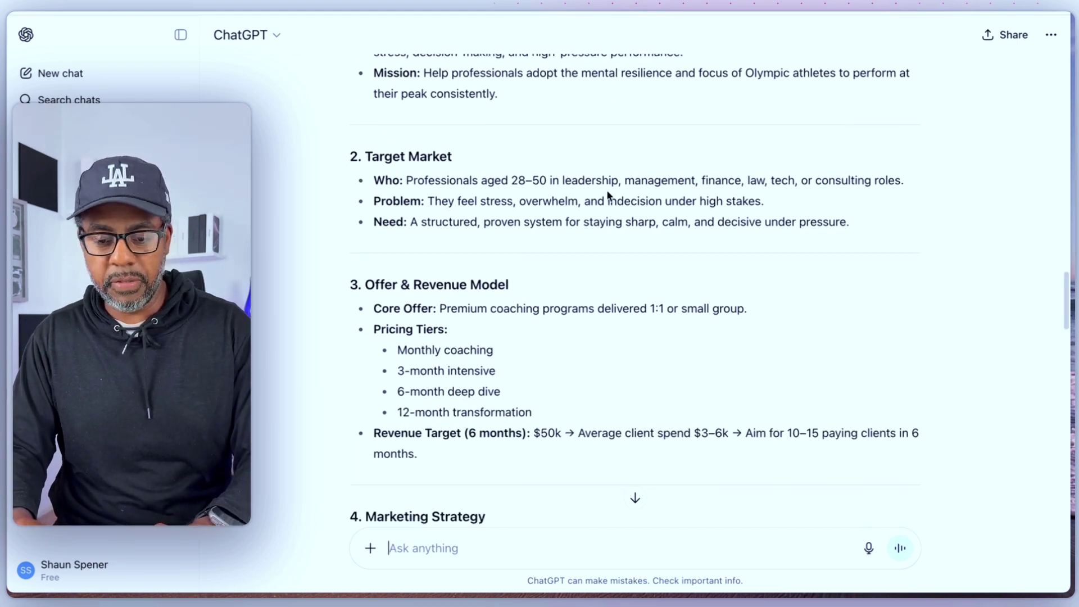
pyautogui.scroll(-5, 606, 190)
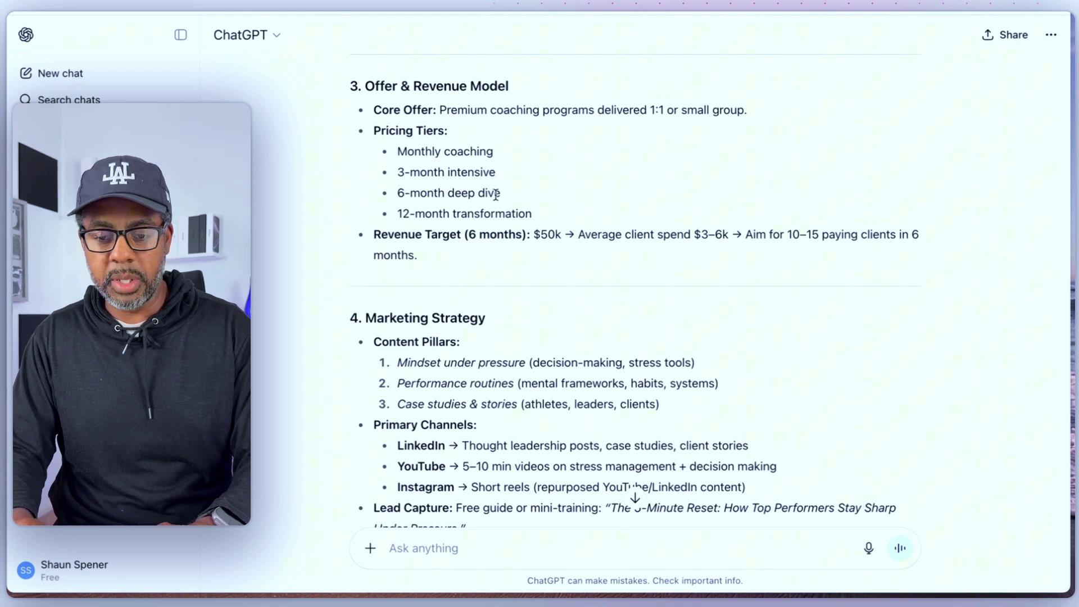
pyautogui.scroll(-1, 469, 170)
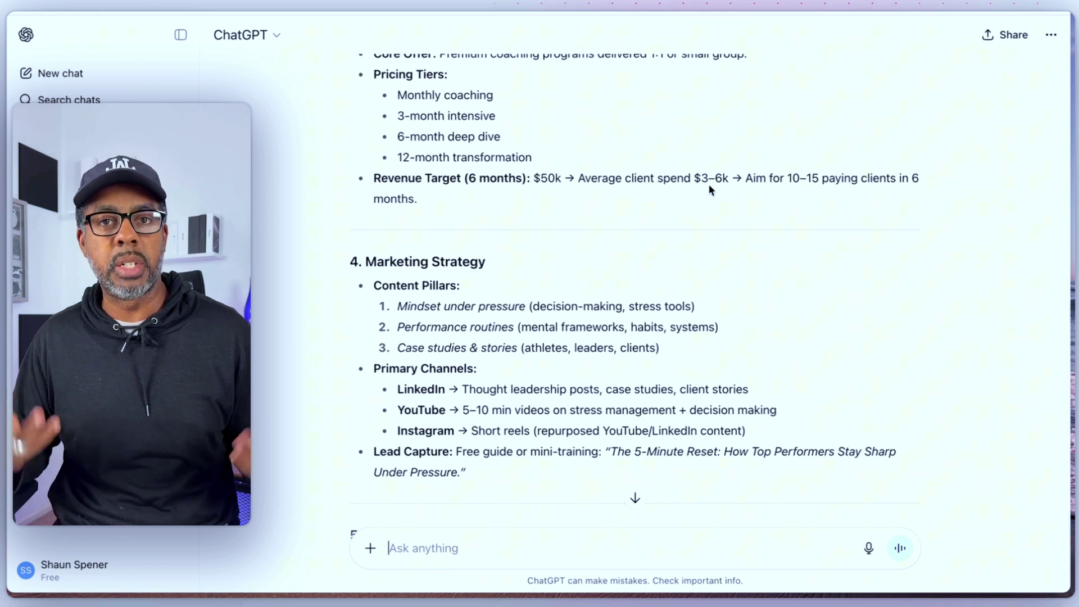
pyautogui.scroll(-5, 710, 198)
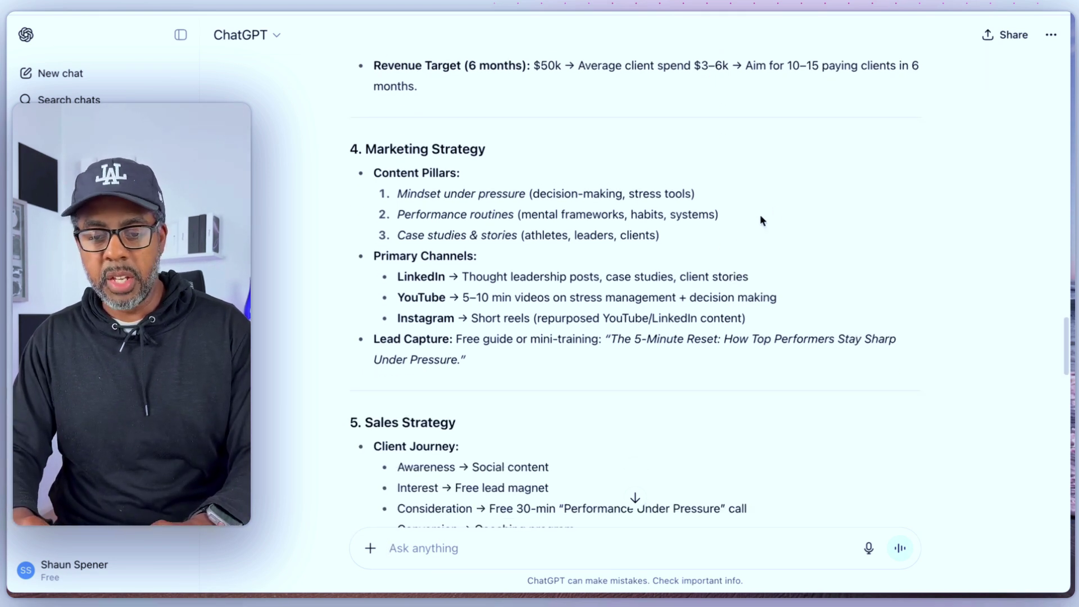
pyautogui.scroll(-15, 774, 208)
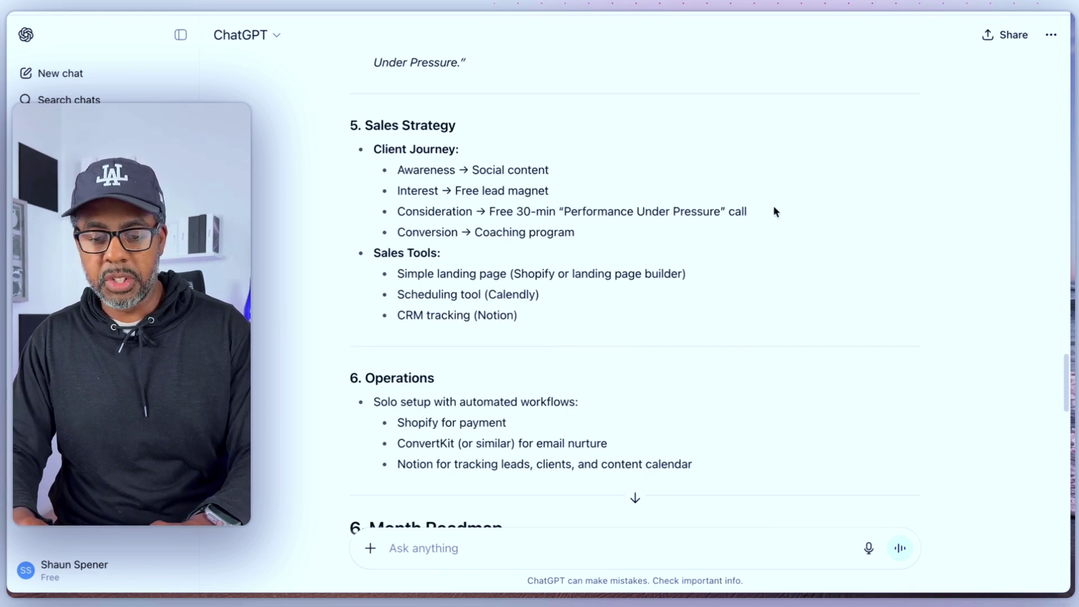
# Step: Review the 6-Month Roadmap month by month, from Month 1: Foundations through Month 6: Growth & Momentum
pyautogui.scroll(-9, 774, 211)
pyautogui.scroll(3, 775, 211)
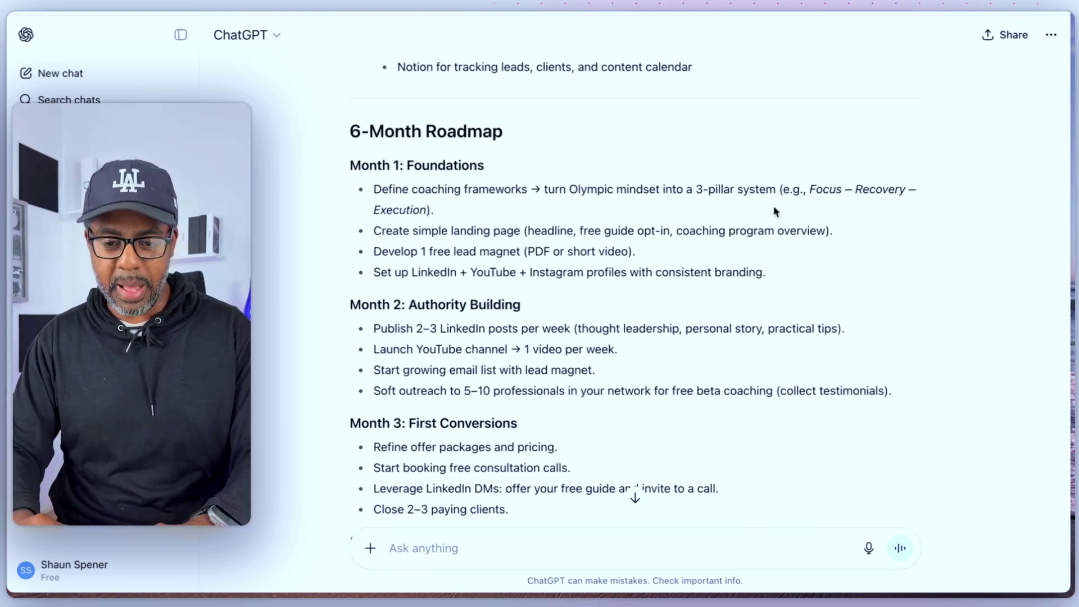
pyautogui.scroll(-3, 774, 212)
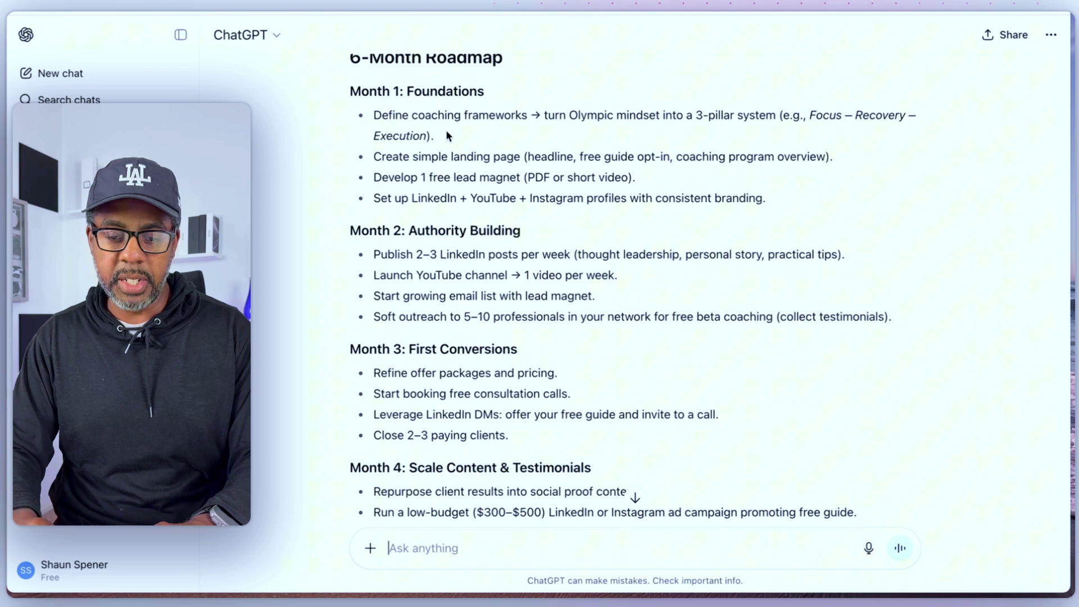
pyautogui.scroll(-5, 711, 276)
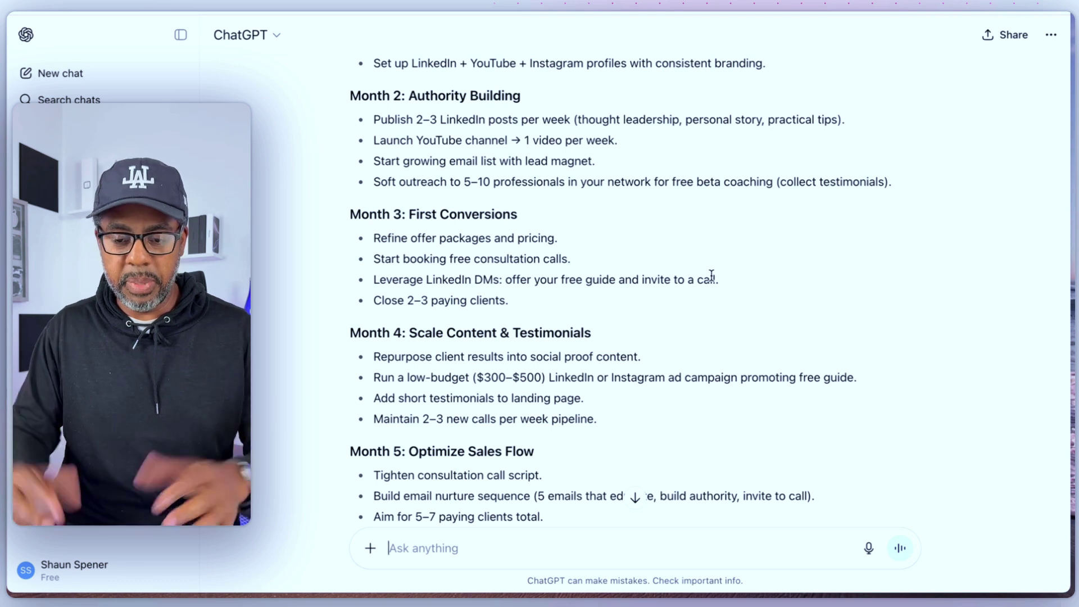
pyautogui.scroll(-4, 711, 276)
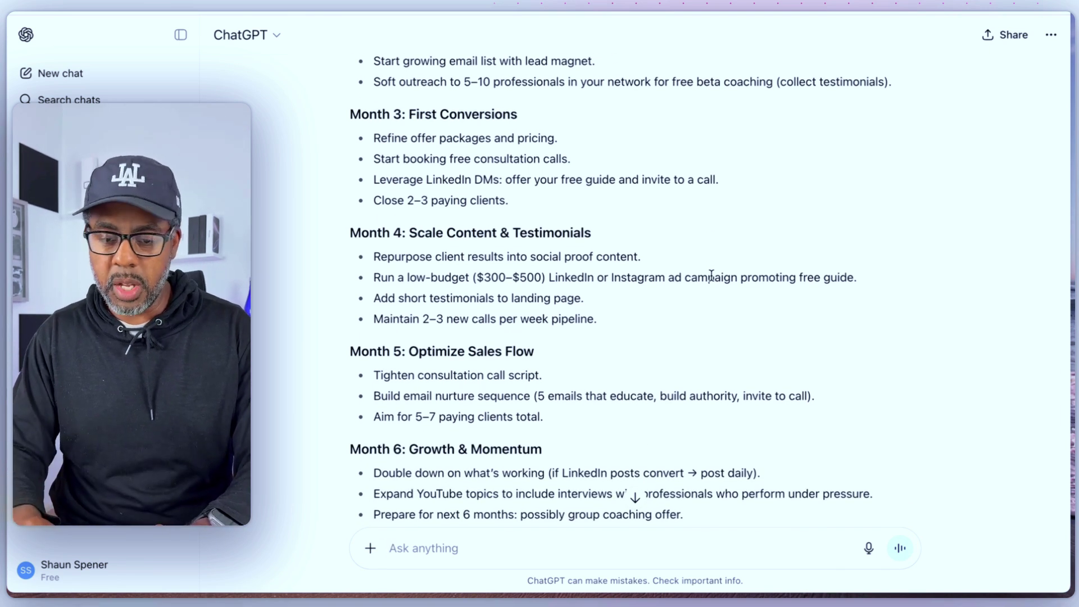
pyautogui.scroll(-3, 711, 275)
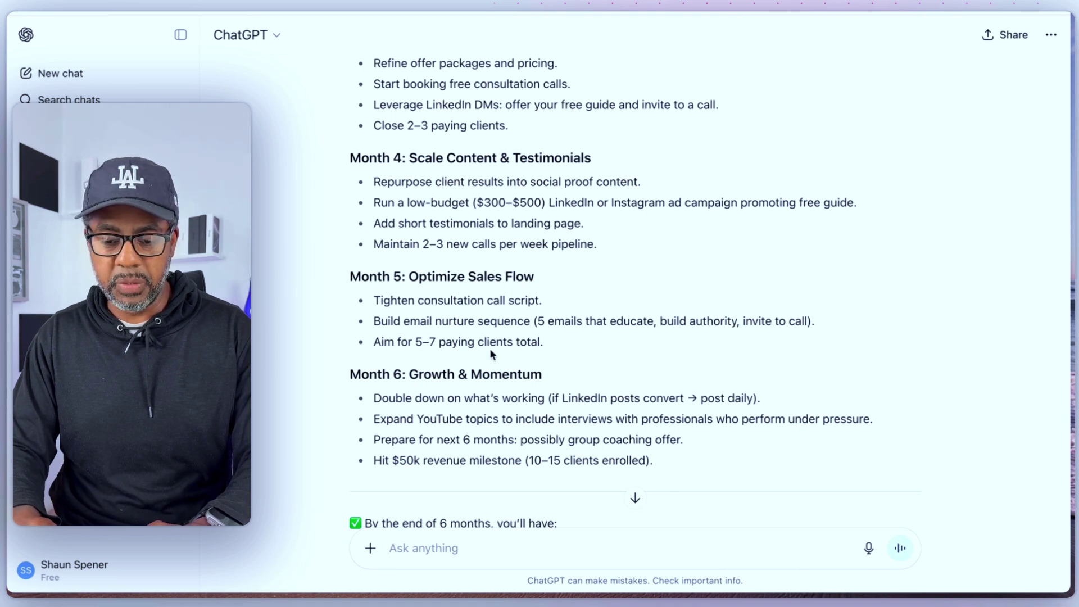
pyautogui.scroll(-1, 676, 378)
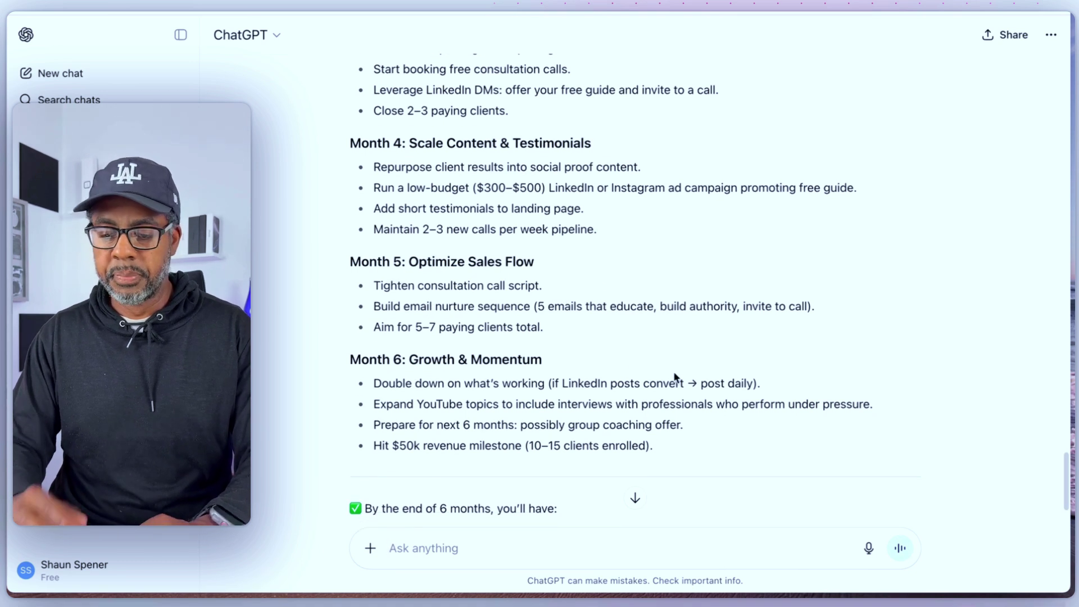
pyautogui.scroll(-2, 675, 377)
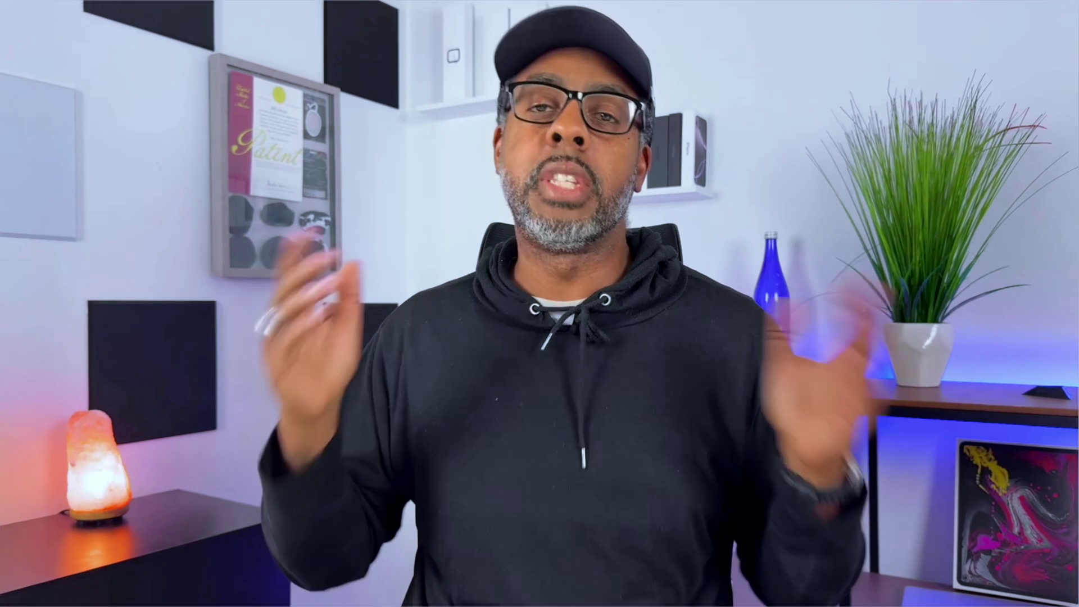